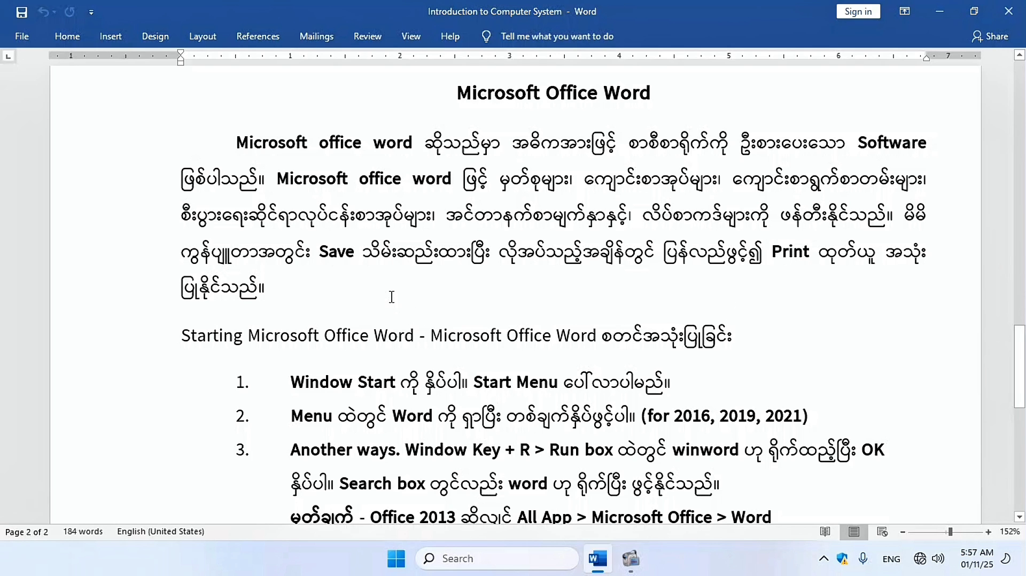
scroll(392, 297, down, 3)
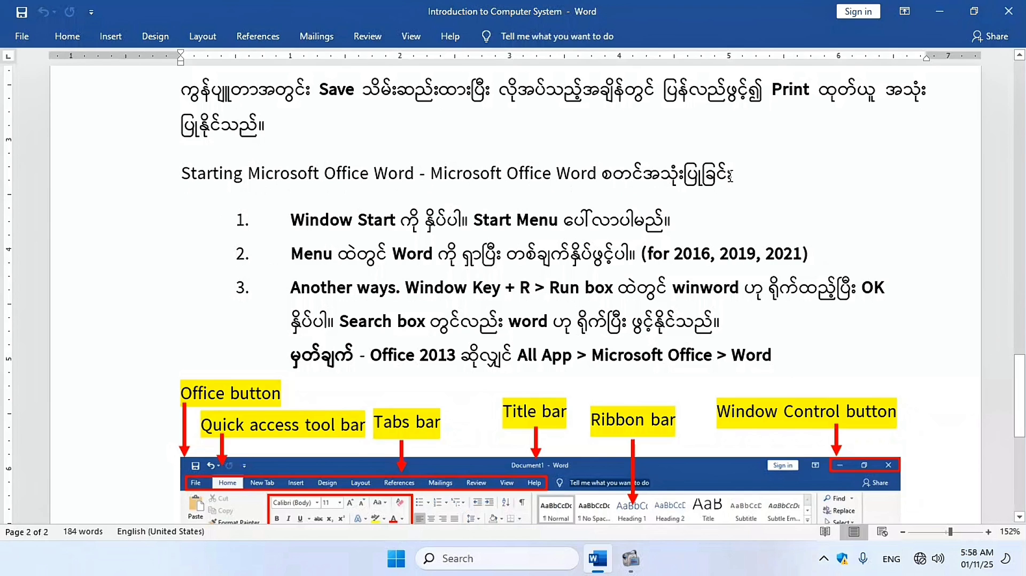
click(730, 176)
click(285, 221)
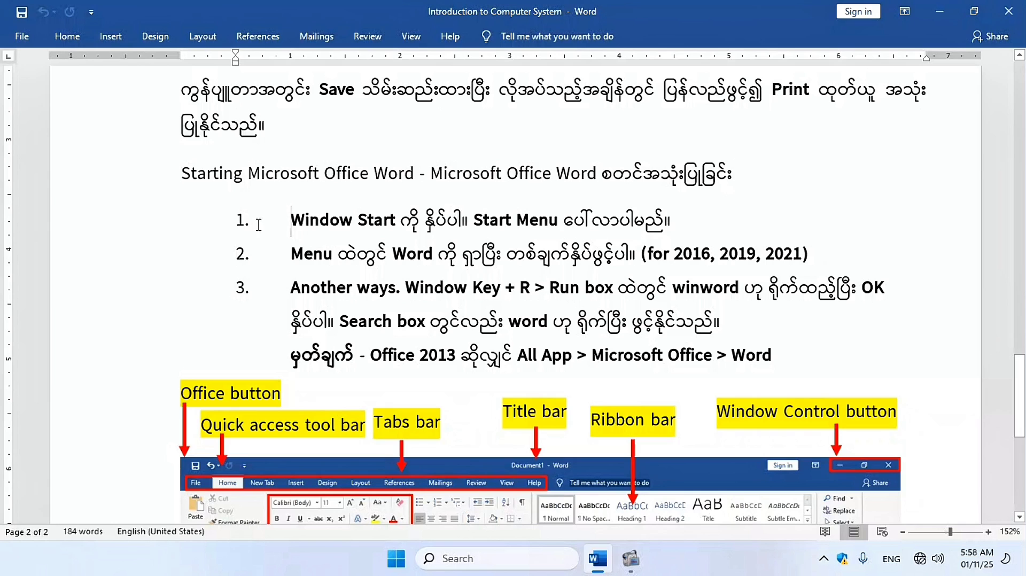
Search Windows for "word", launch the Word app and create a blank document.
click(397, 559)
click(337, 119)
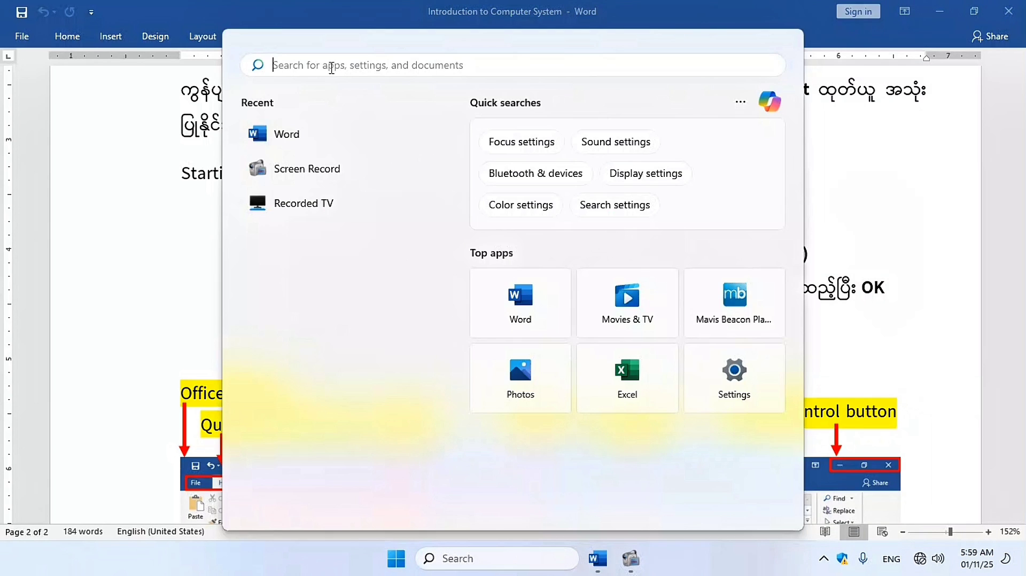
text(word)
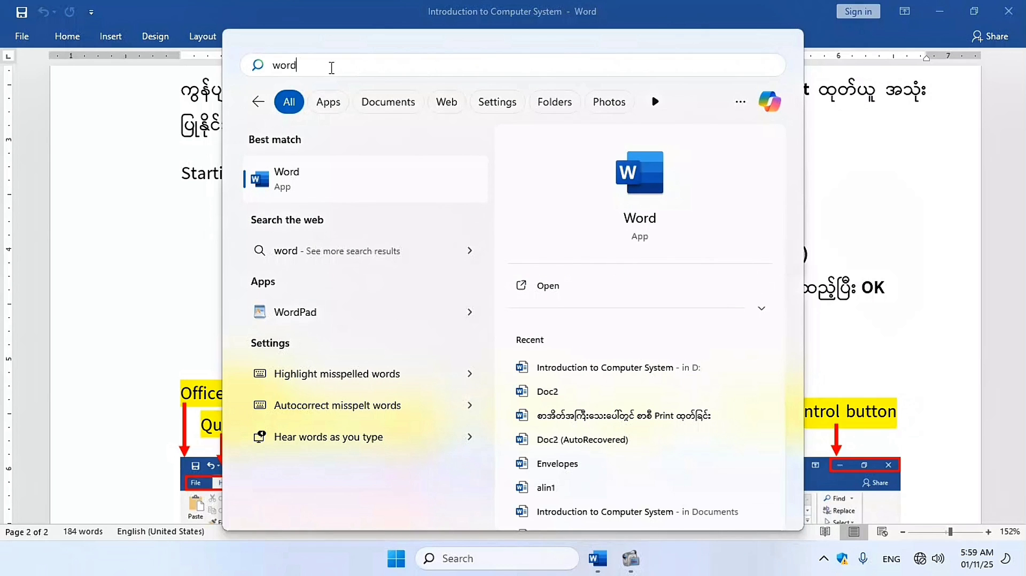
click(338, 187)
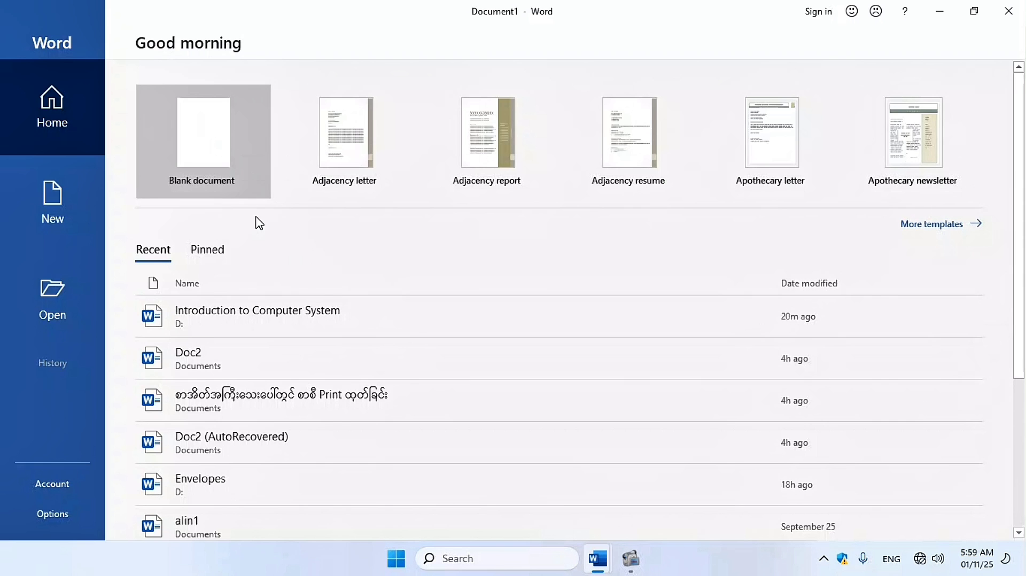
click(203, 148)
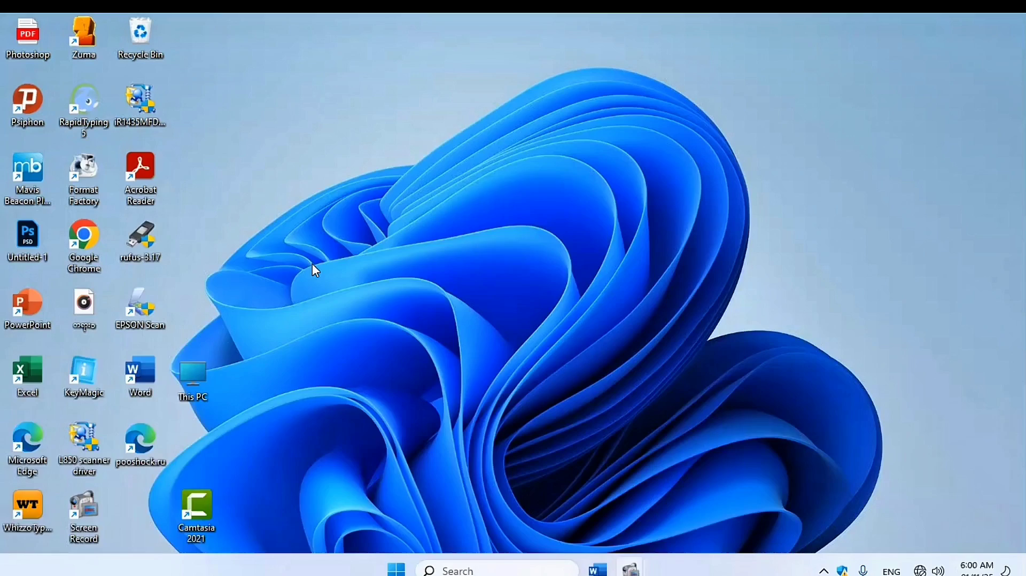
Launch another Word instance through the Windows Run dialog with the command winword.
key(super+r)
drag(270, 344, 552, 115)
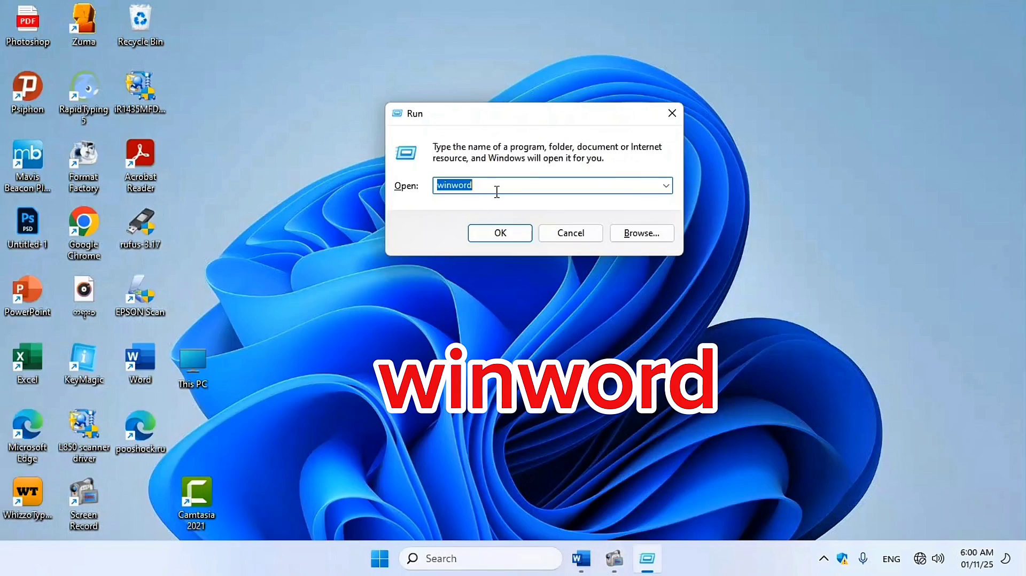
click(487, 232)
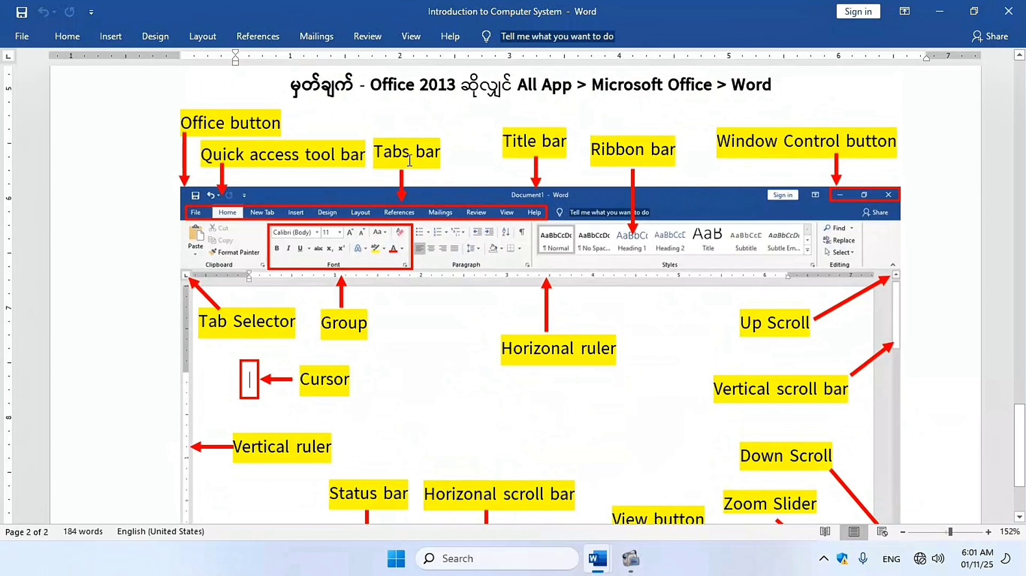
Set the ribbon display of the Introduction to Computer System document to Show Tabs and Commands.
click(904, 12)
click(896, 140)
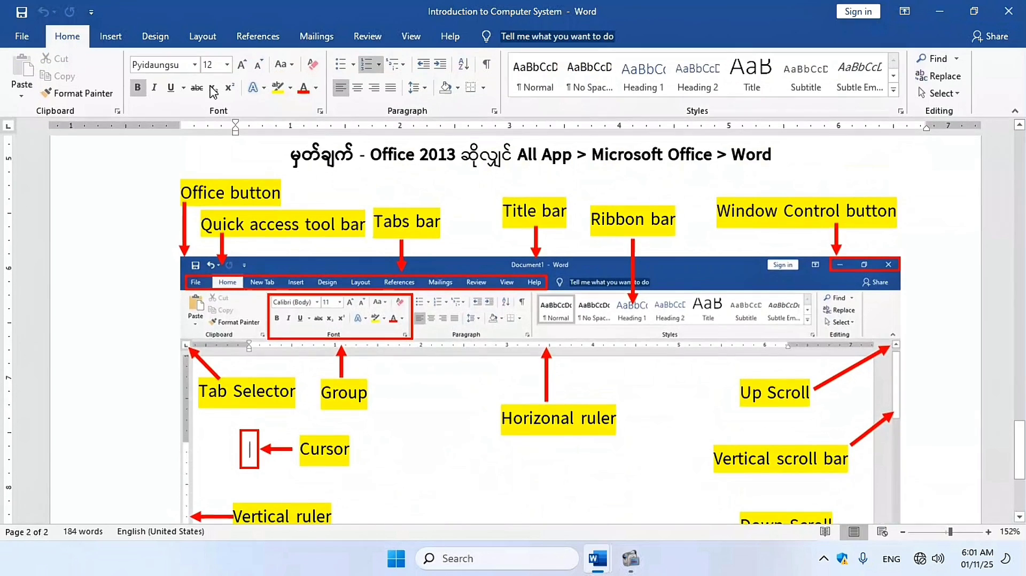
scroll(481, 160, down, 1)
mouse_move(490, 135)
mouse_down()
mouse_move(584, 165)
mouse_move(576, 172)
mouse_up()
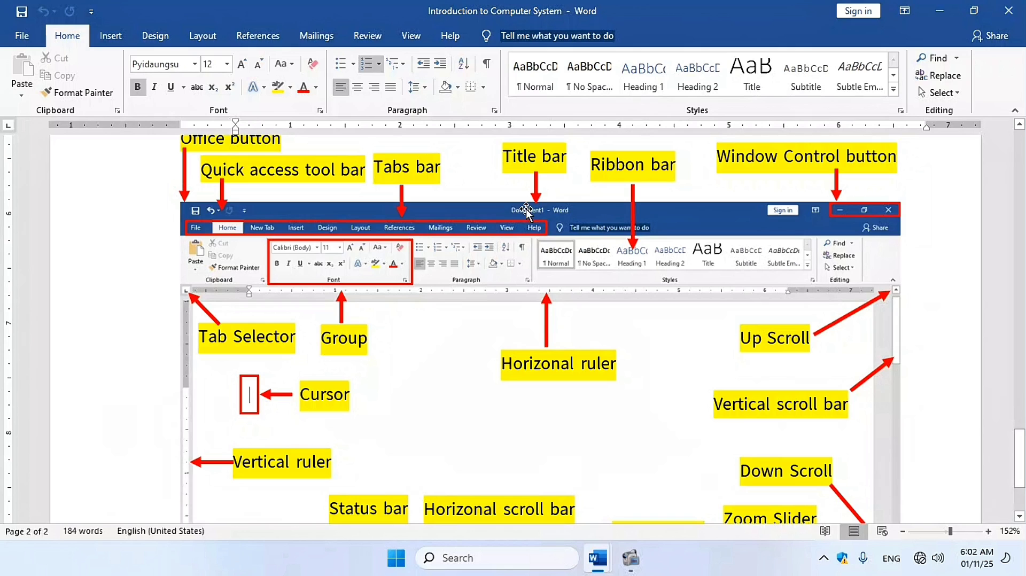
View the Insert and Design command groups of the ribbon and return to the Home commands.
drag(374, 80, 428, 18)
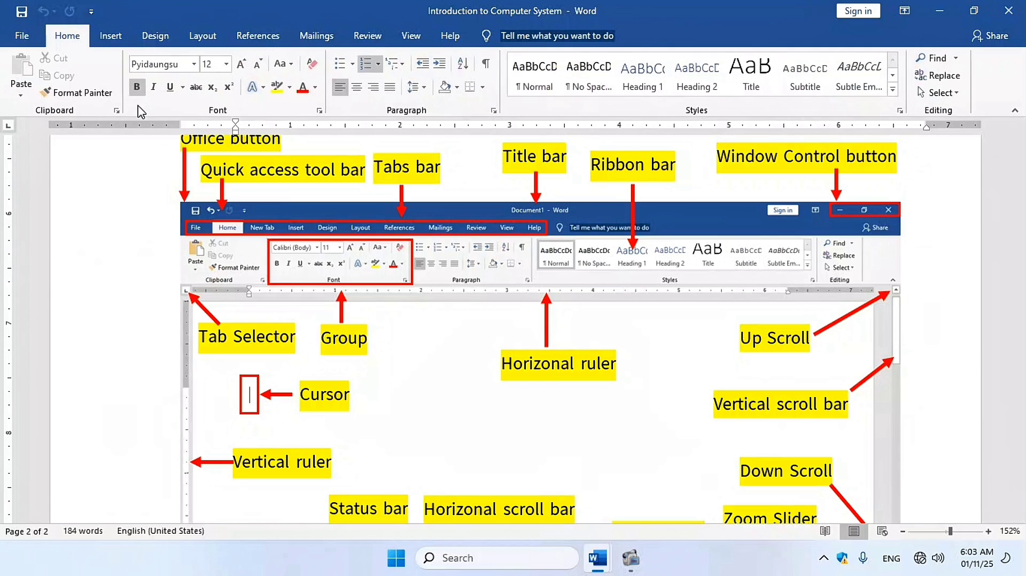
click(107, 37)
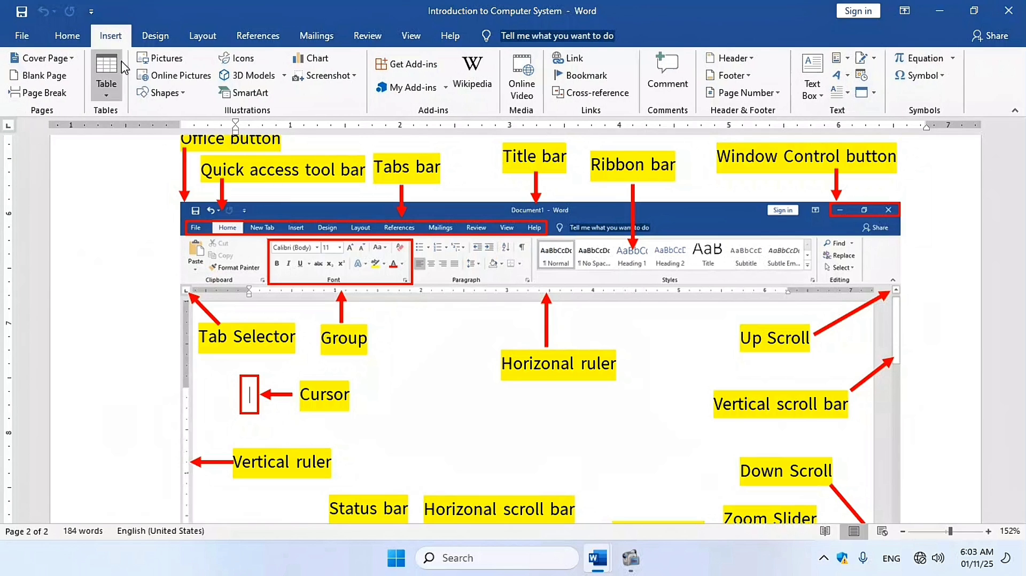
click(156, 35)
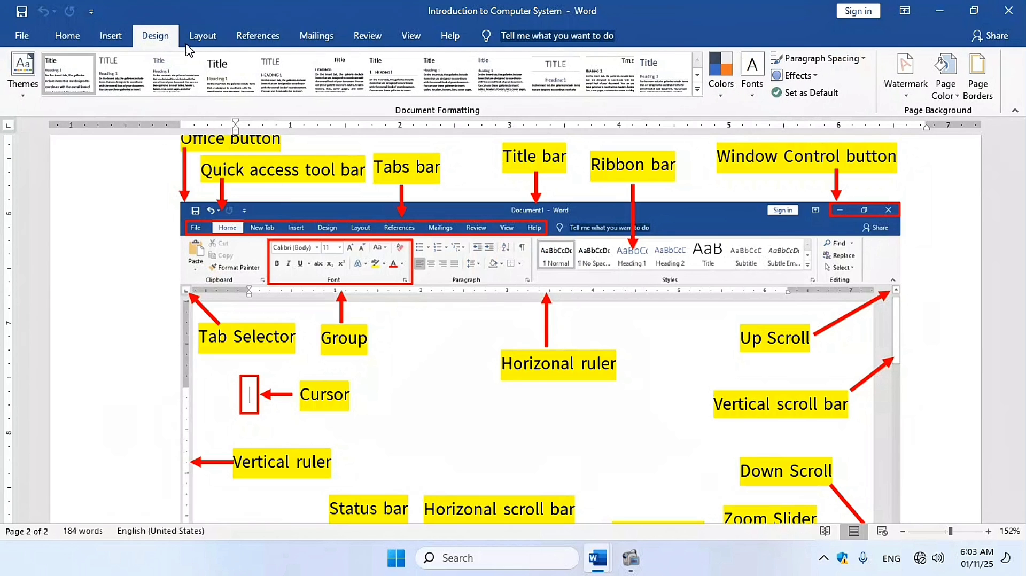
click(76, 37)
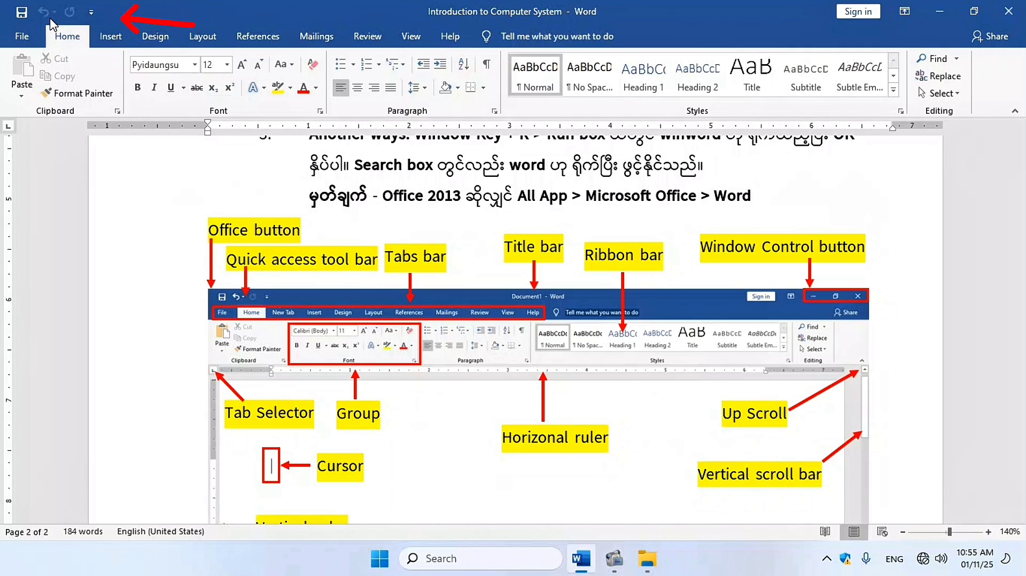
Delete "Word" from the end of the "Microsoft Office Word" heading under CHAPTER – 1.
scroll(250, 224, up, 7)
click(641, 252)
key(BackSpace)
key(BackSpace)
key(BackSpace)
key(BackSpace)
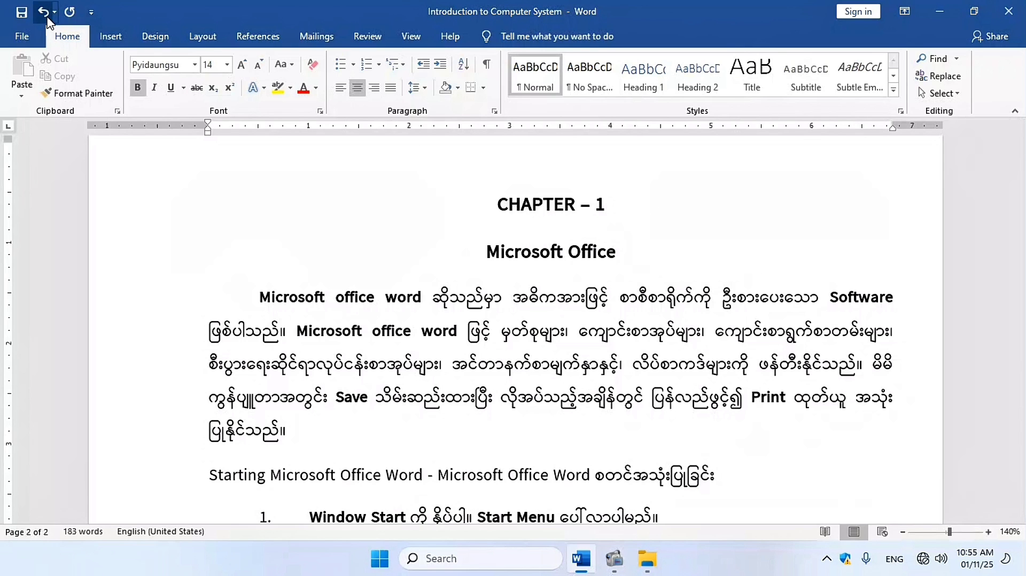
Undo the deletion in the "Microsoft Office Word" heading and try redoing it.
click(43, 12)
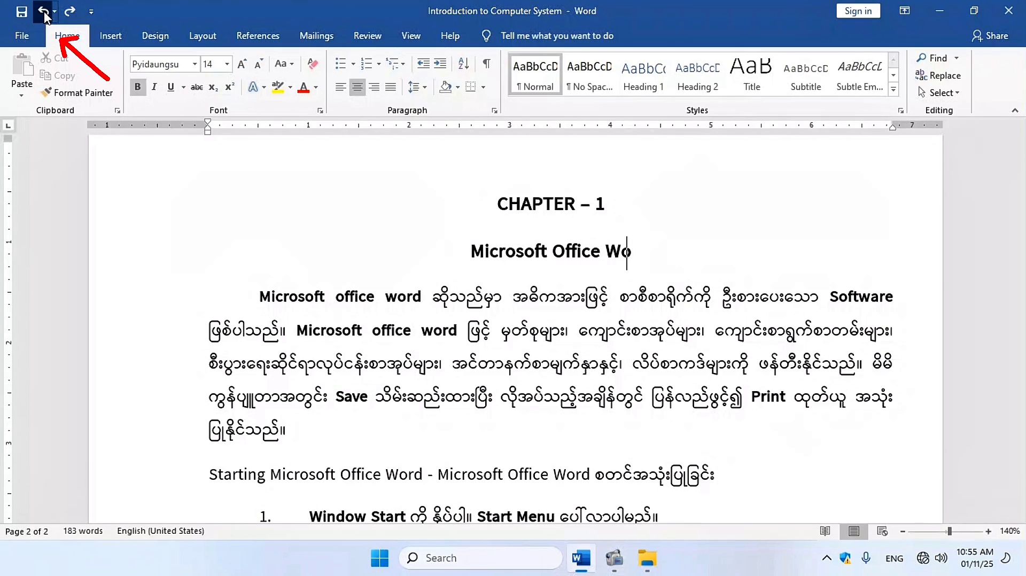
click(43, 12)
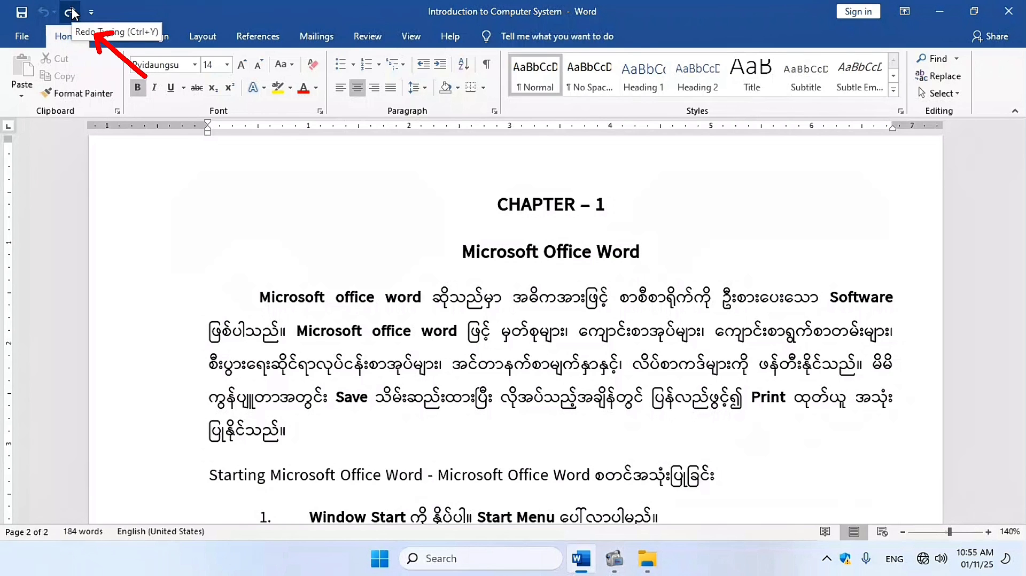
click(70, 12)
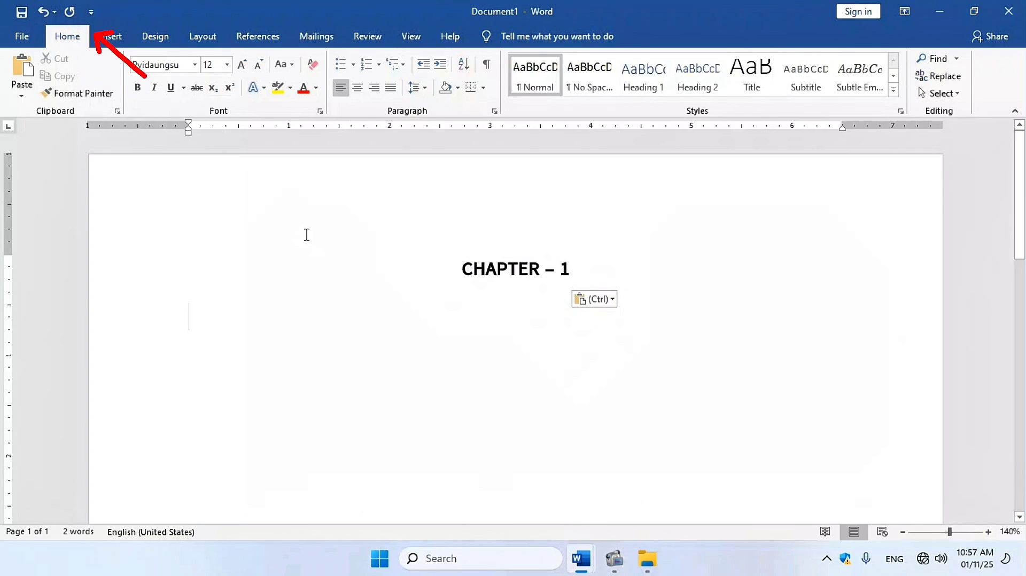
Start saving the new document that contains the CHAPTER – 1 heading.
click(22, 12)
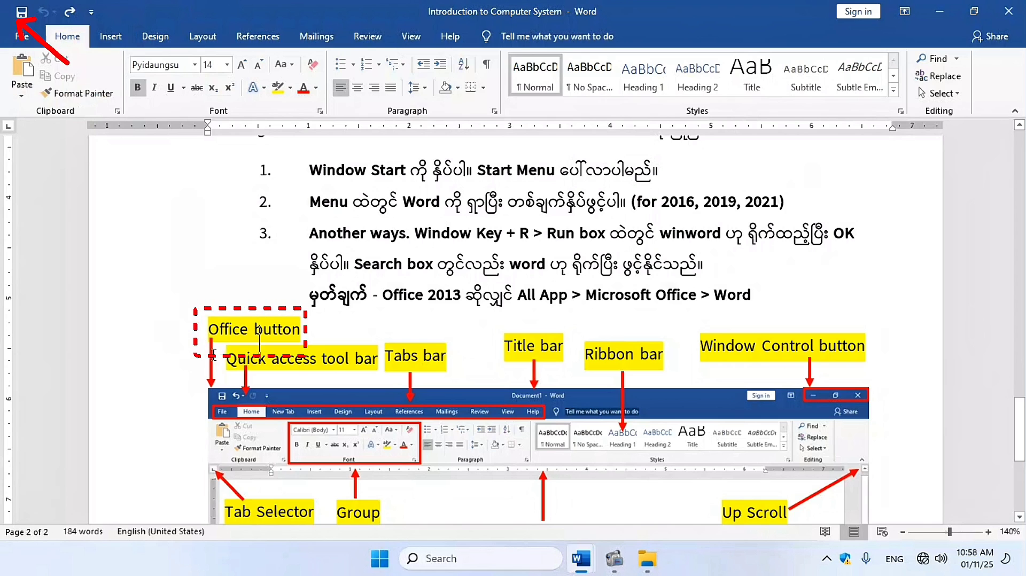
click(3, 5)
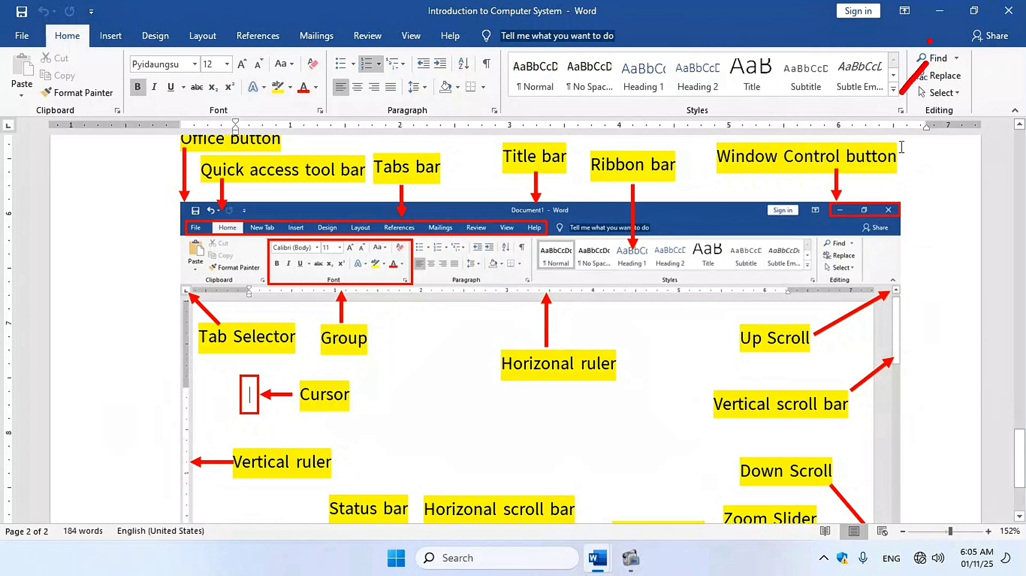
Minimise the Introduction to Computer System window and bring it back to the screen.
click(938, 11)
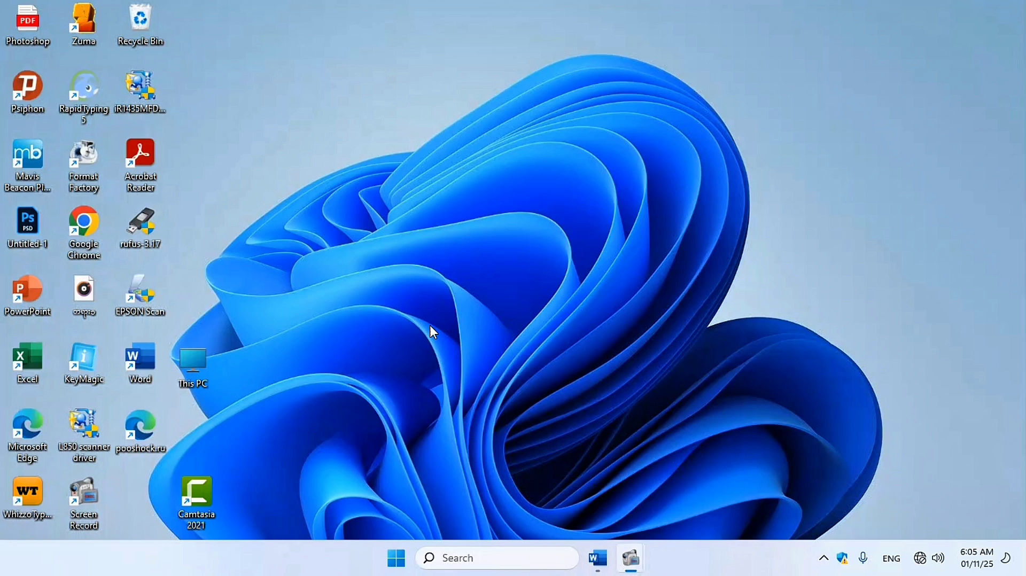
mouse_move(600, 560)
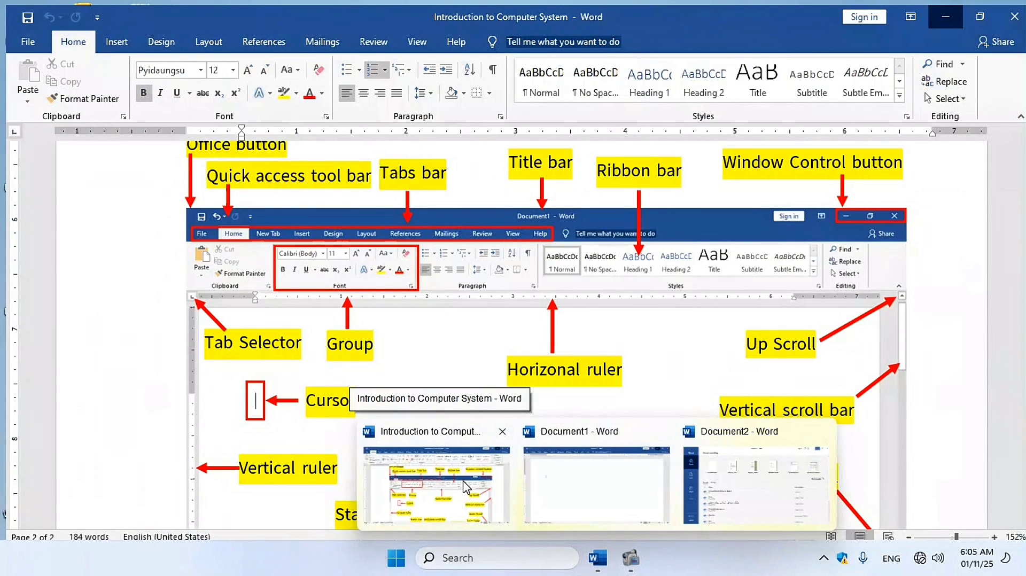
click(465, 487)
Restore the document window to its smaller floating size and maximise it again.
mouse_move(974, 16)
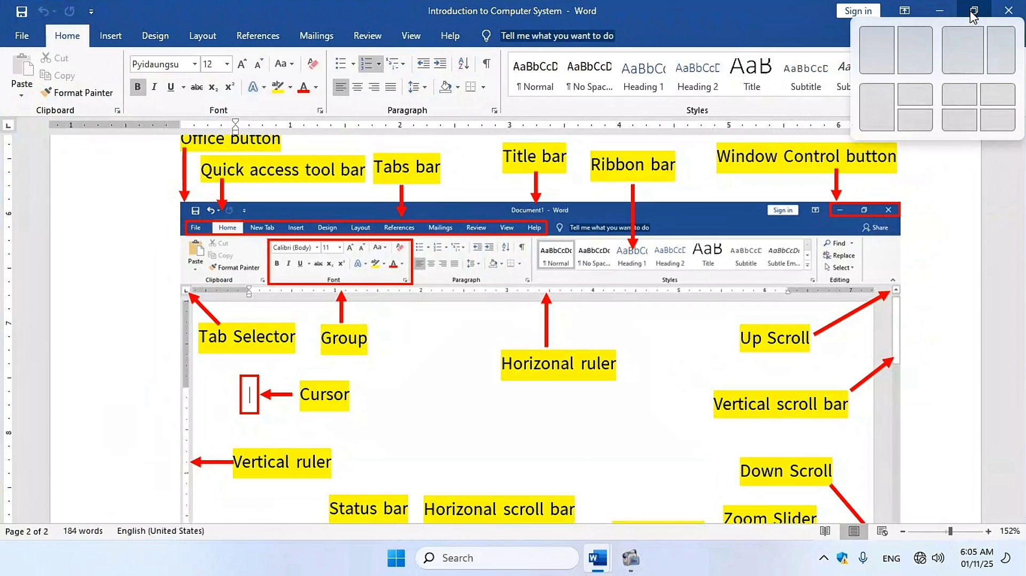
click(972, 12)
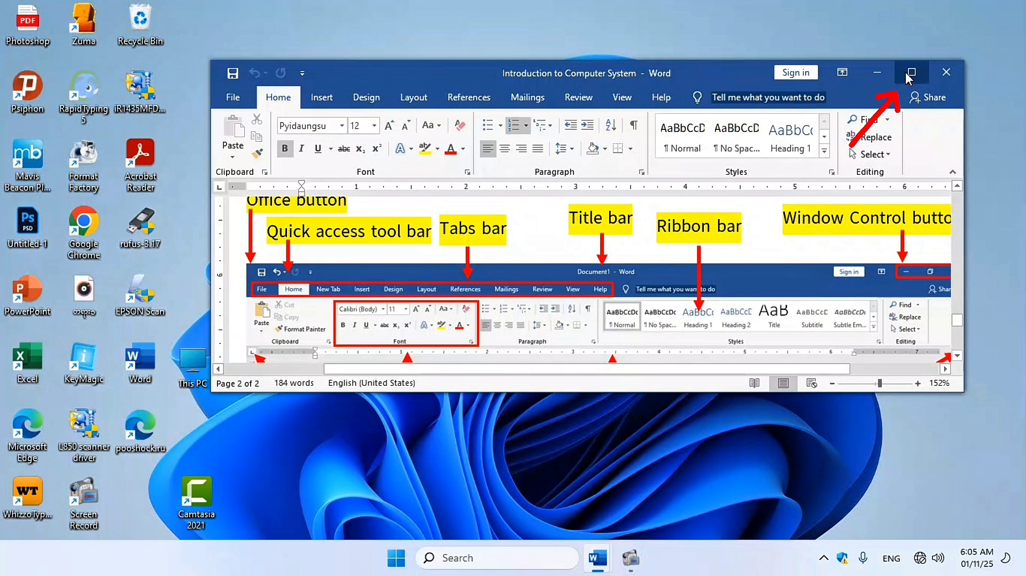
mouse_move(912, 78)
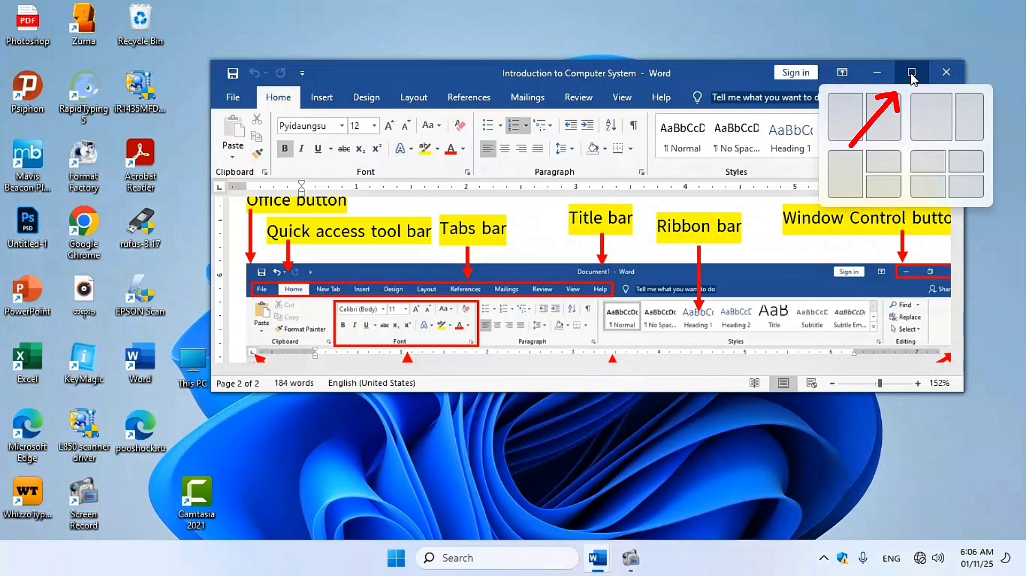
click(912, 75)
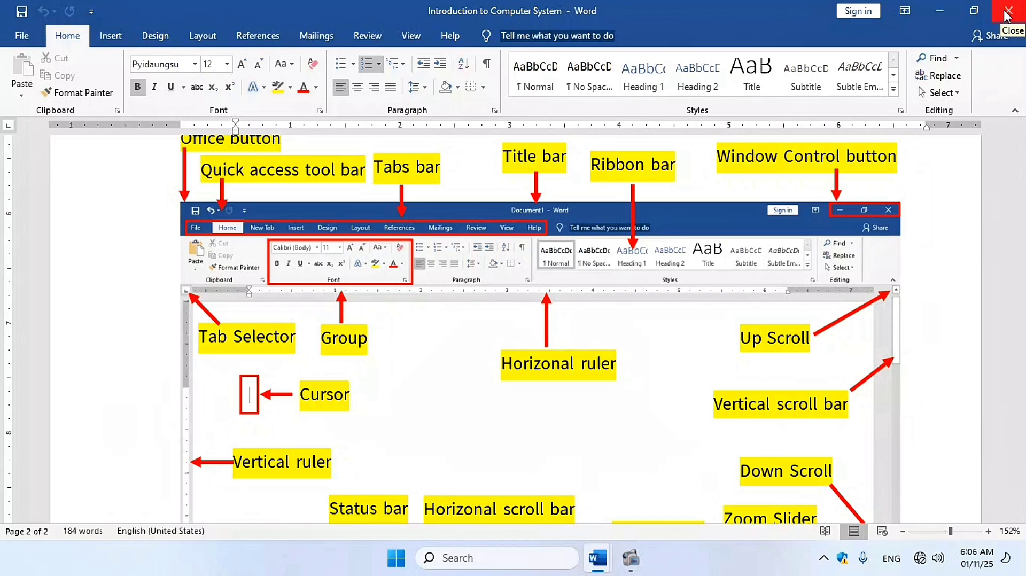
Switch the ribbon display to Show Tabs and back to Show Tabs and Commands.
click(904, 11)
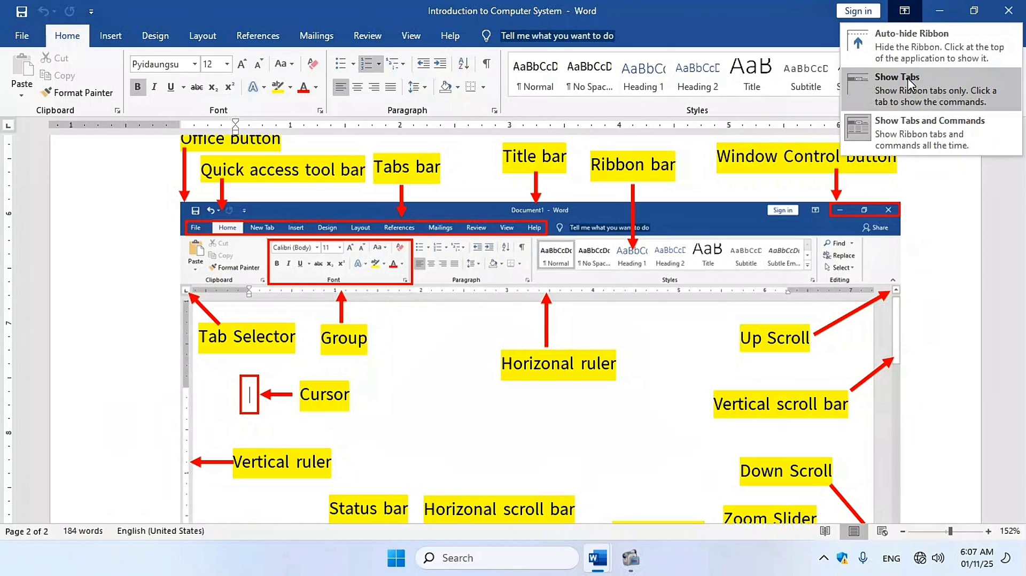
click(908, 83)
click(905, 11)
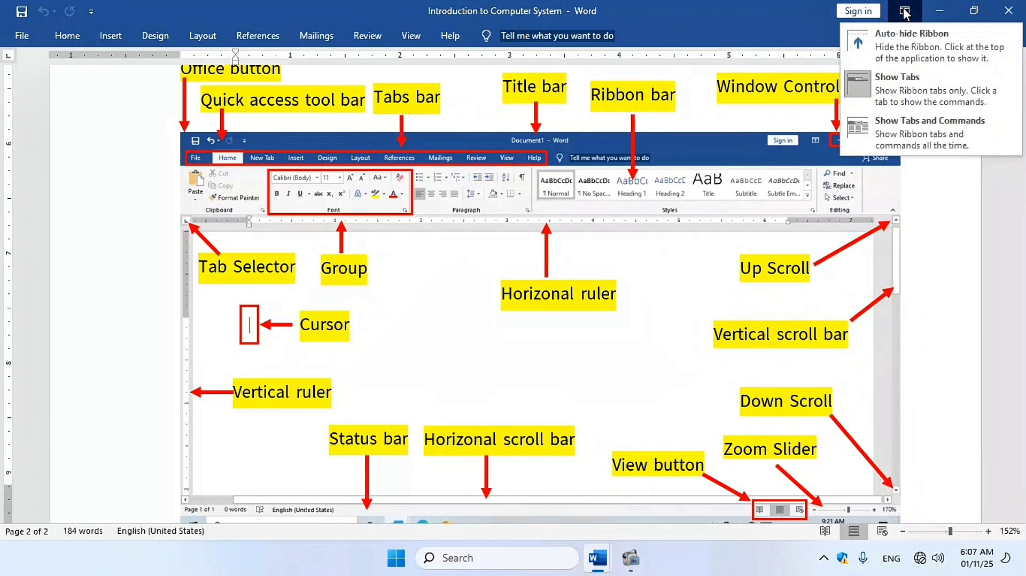
click(928, 129)
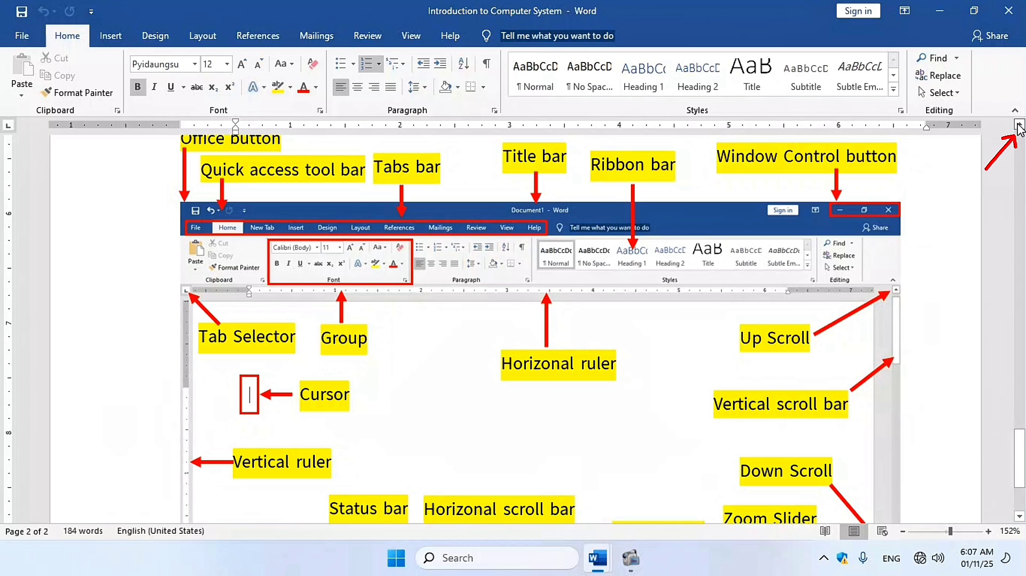
Examine the labelled diagram of Word's interface, including its scroll bar, view button and zoom slider labels.
click(1019, 128)
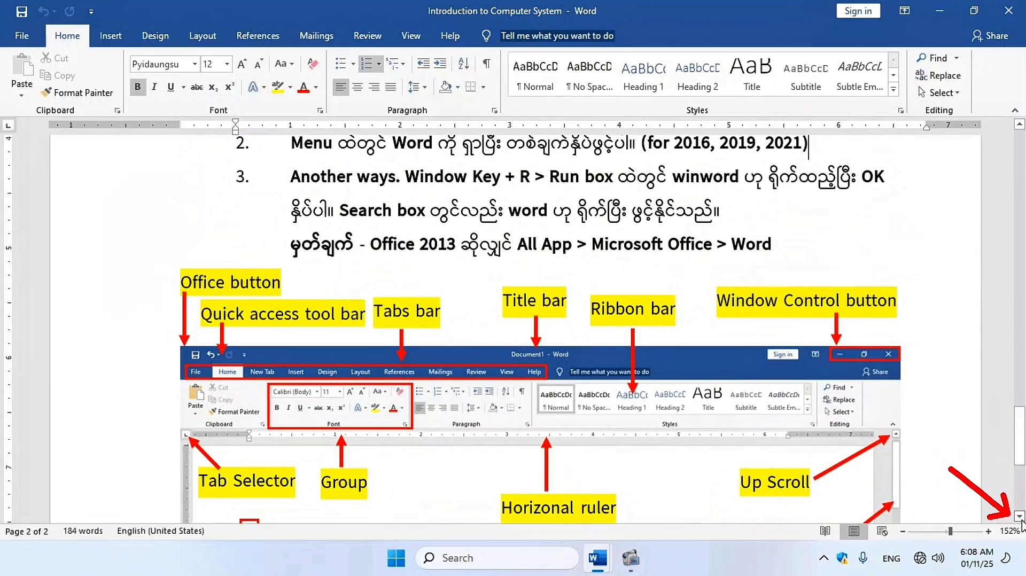
click(1019, 516)
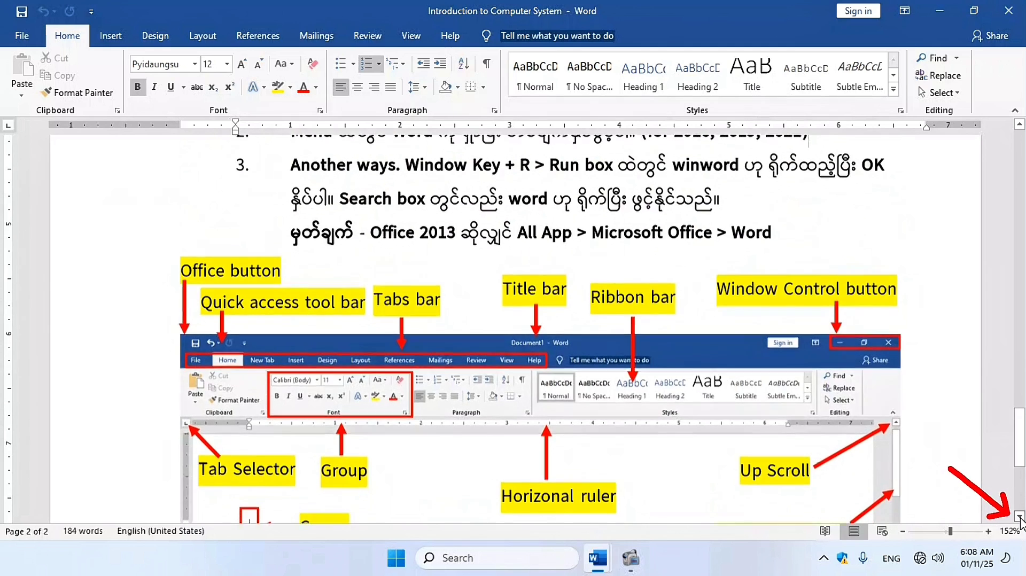
click(1019, 516)
scroll(1020, 518, down, 4)
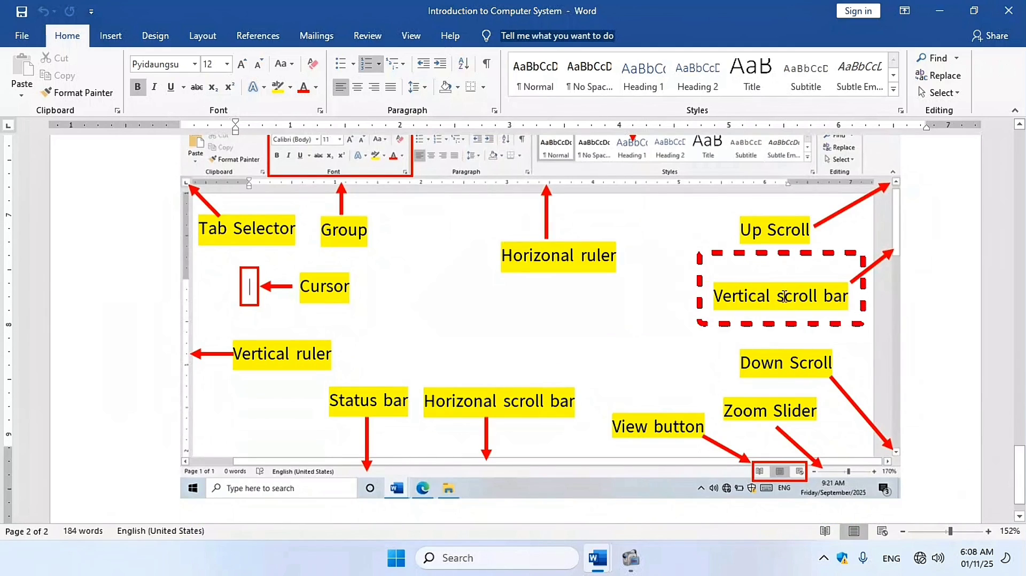
scroll(827, 296, up, 4)
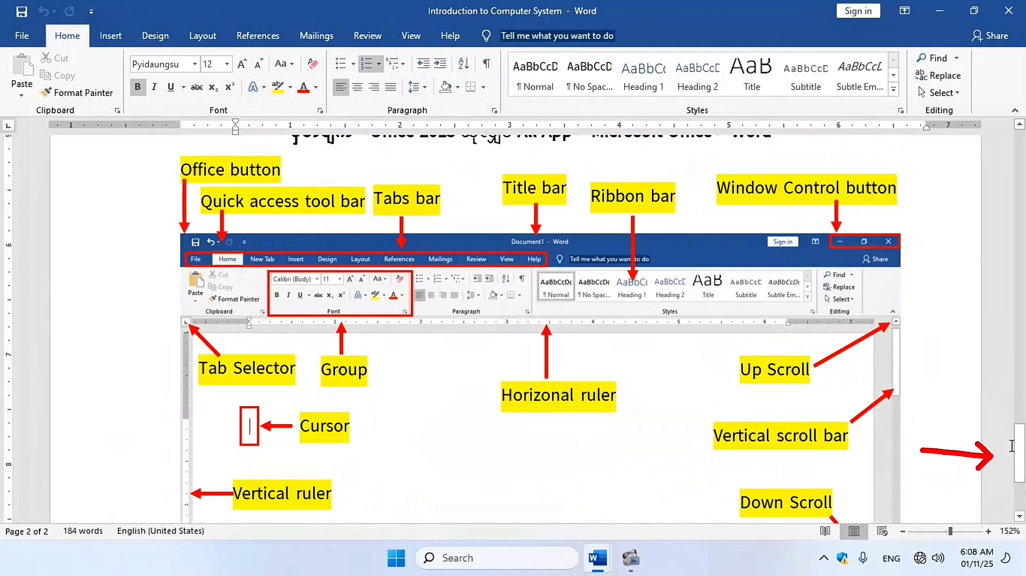
drag(1019, 453, 1024, 299)
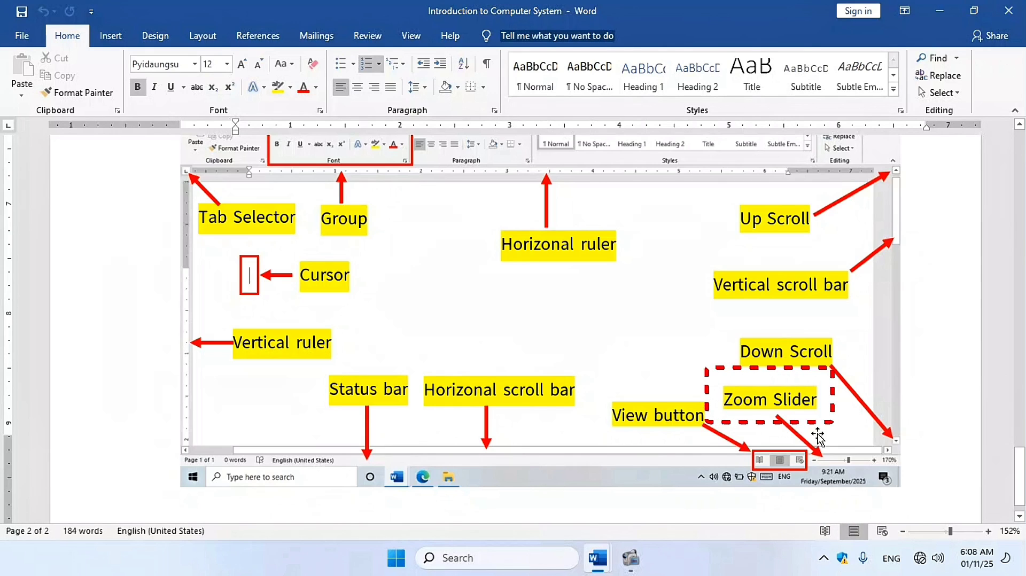
scroll(532, 307, up, 3)
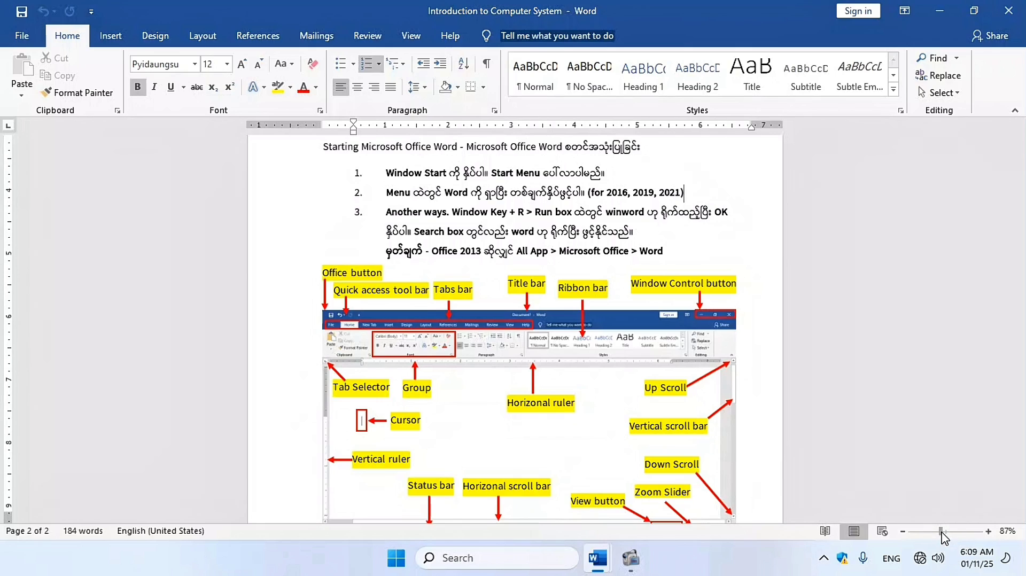
Zoom the document to 172%, reduce it stepwise to 150% and raise it to 170% before zooming back out.
drag(943, 533, 955, 532)
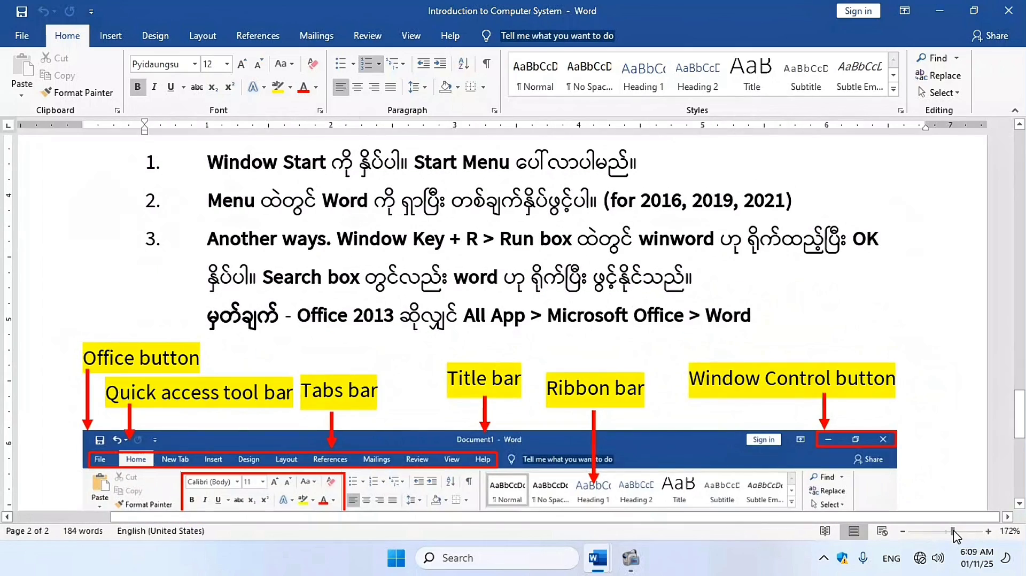
click(902, 532)
click(902, 532)
click(903, 532)
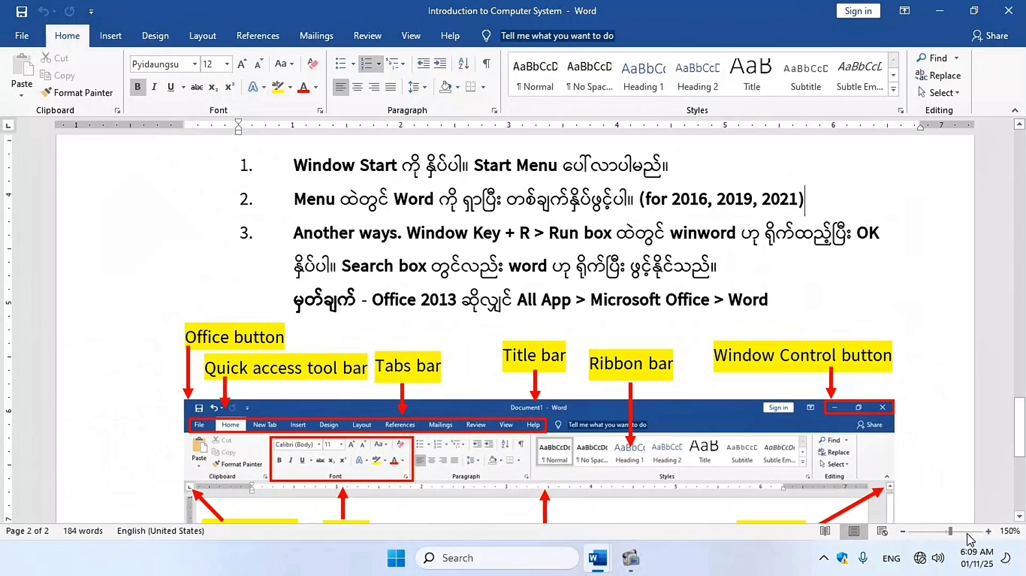
click(989, 531)
click(989, 531)
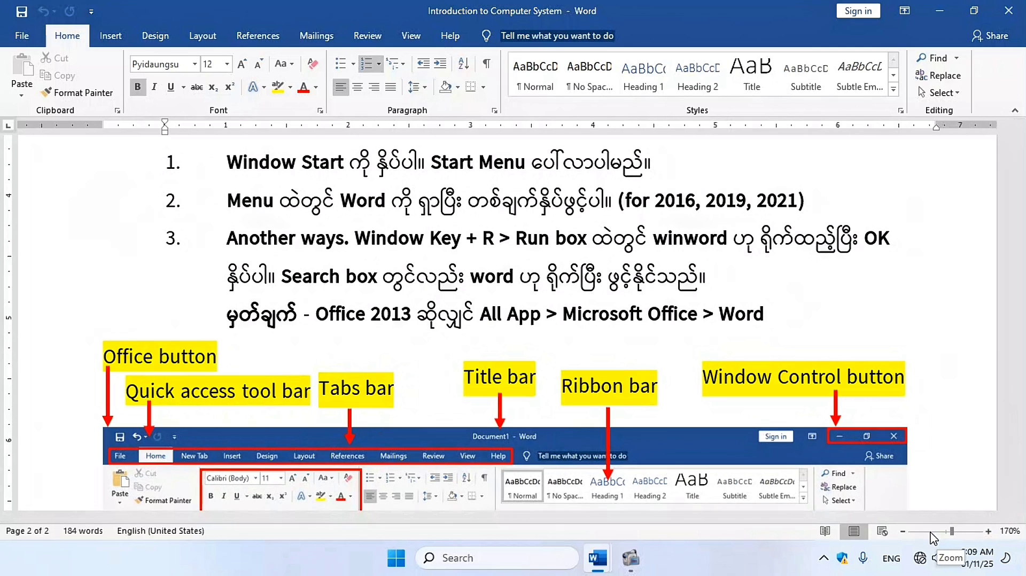
click(932, 532)
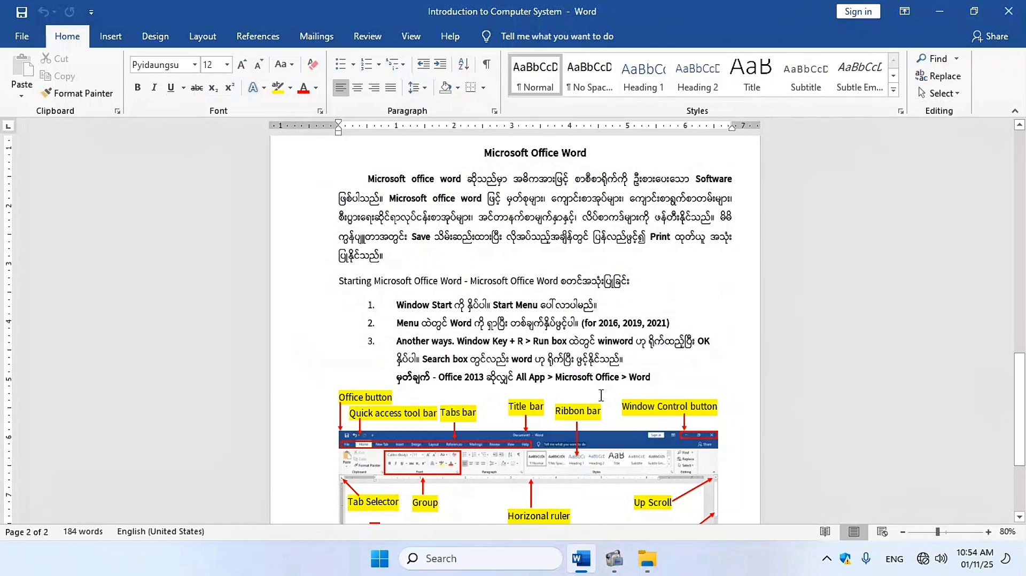
Zoom the page in to 150% around the start of the labelled diagram, back out and in again.
ctrl+scroll(602, 395, up, 7)
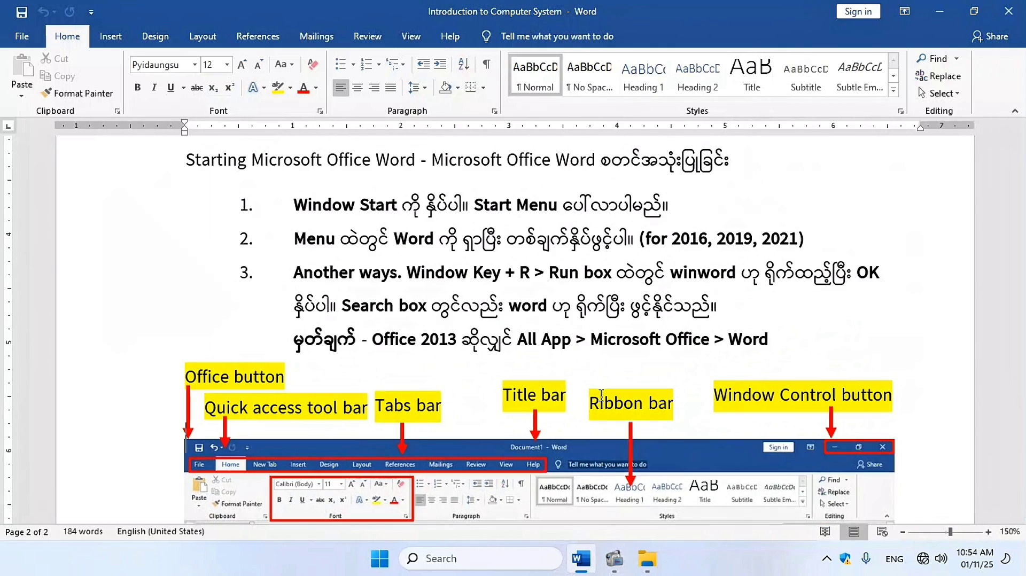
ctrl+scroll(601, 395, down, 6)
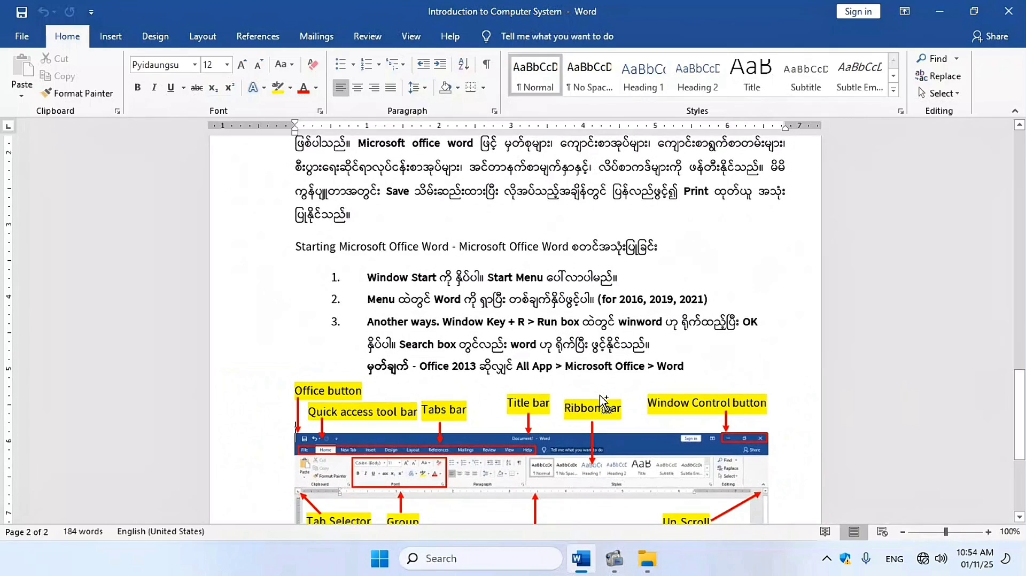
ctrl+scroll(601, 400, up, 5)
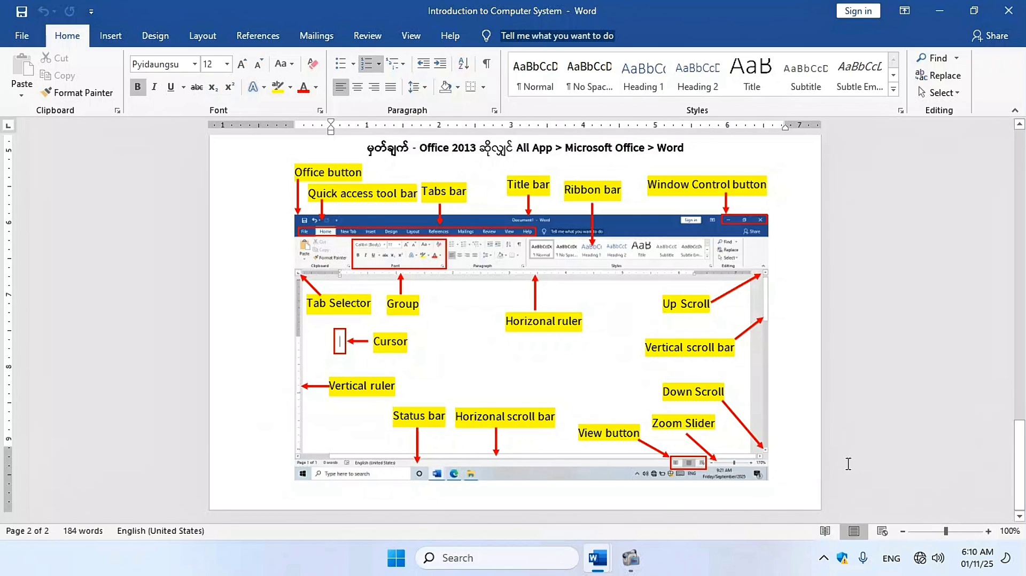
Switch the document to Read Mode and return it to Print Layout.
click(826, 532)
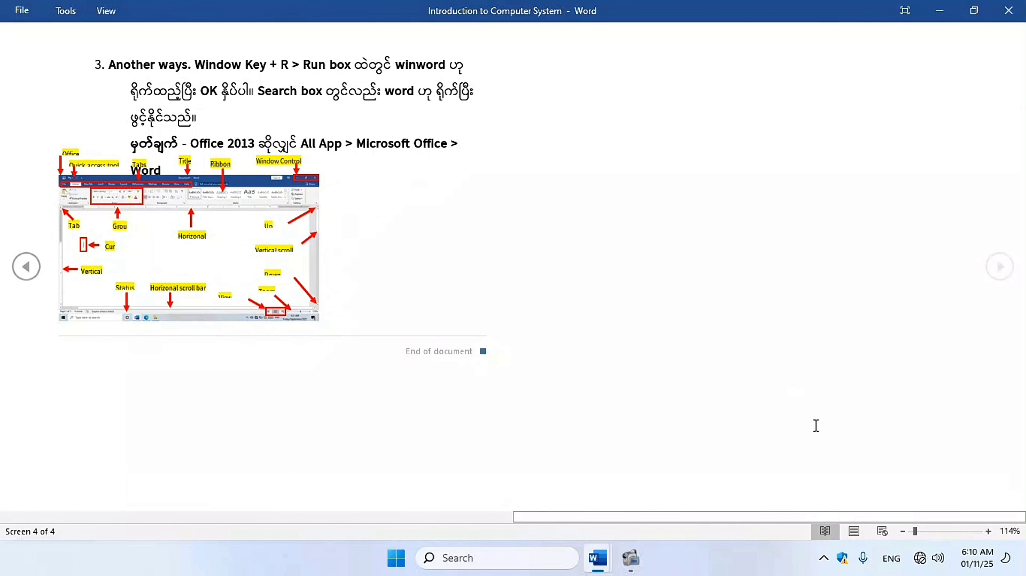
click(855, 531)
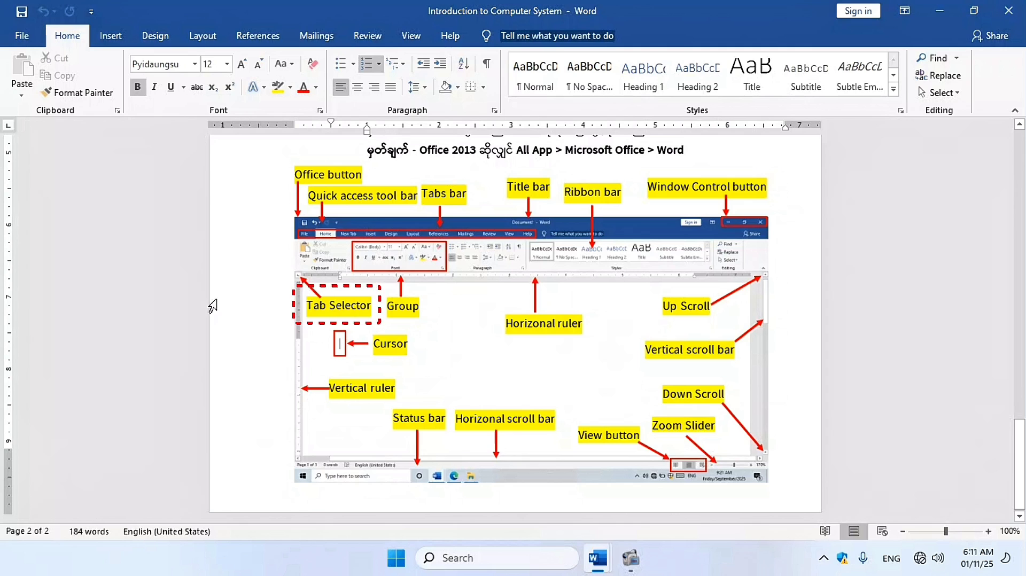
Enlarge the labelled diagram to 240% to scroll across it horizontally, and return the zoom to 160%.
scroll(22, 246, up, 5)
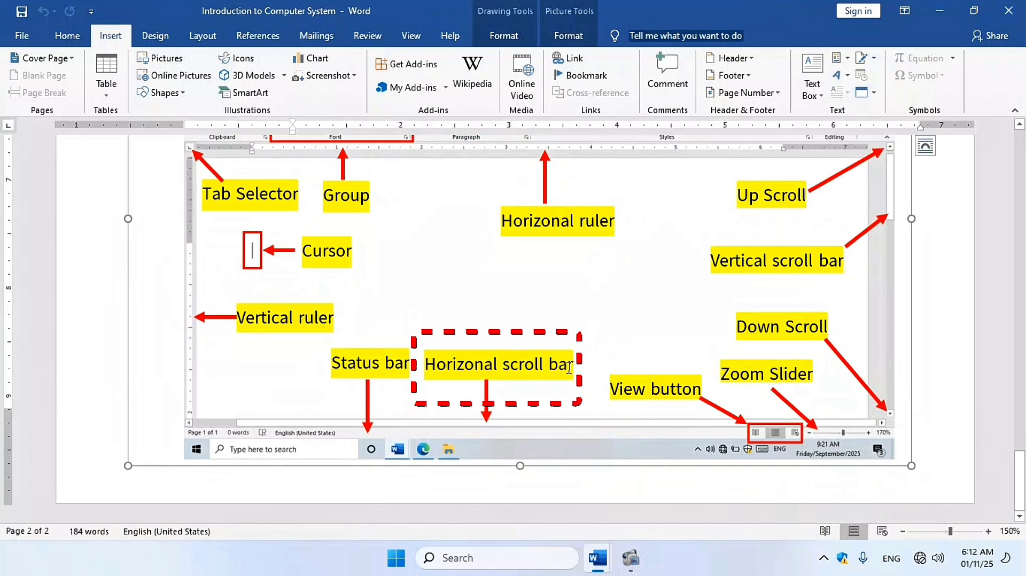
scroll(569, 367, up, 4)
scroll(568, 369, up, 5)
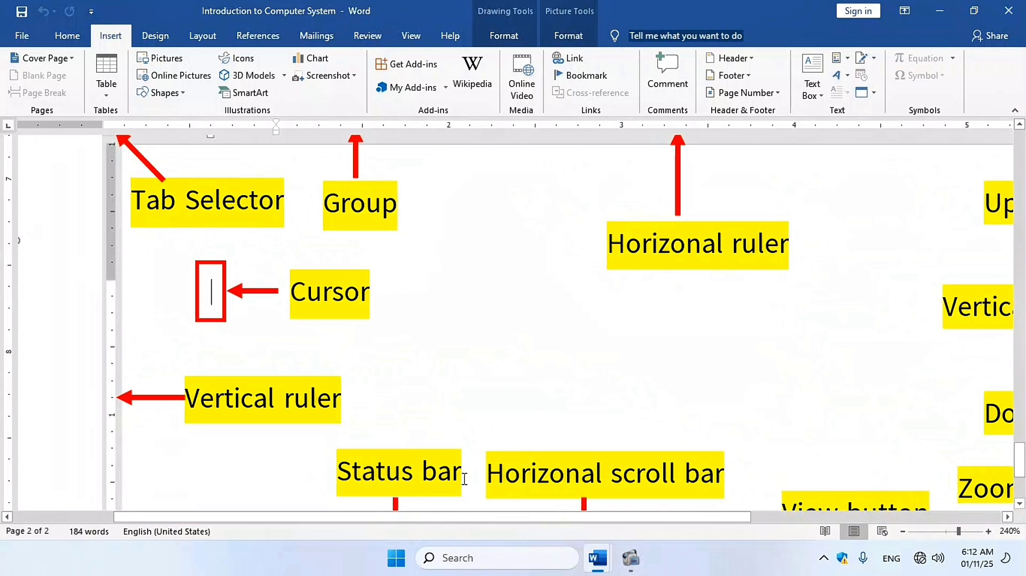
mouse_move(445, 517)
mouse_down()
mouse_move(695, 543)
mouse_move(543, 523)
mouse_up()
scroll(382, 380, down, 8)
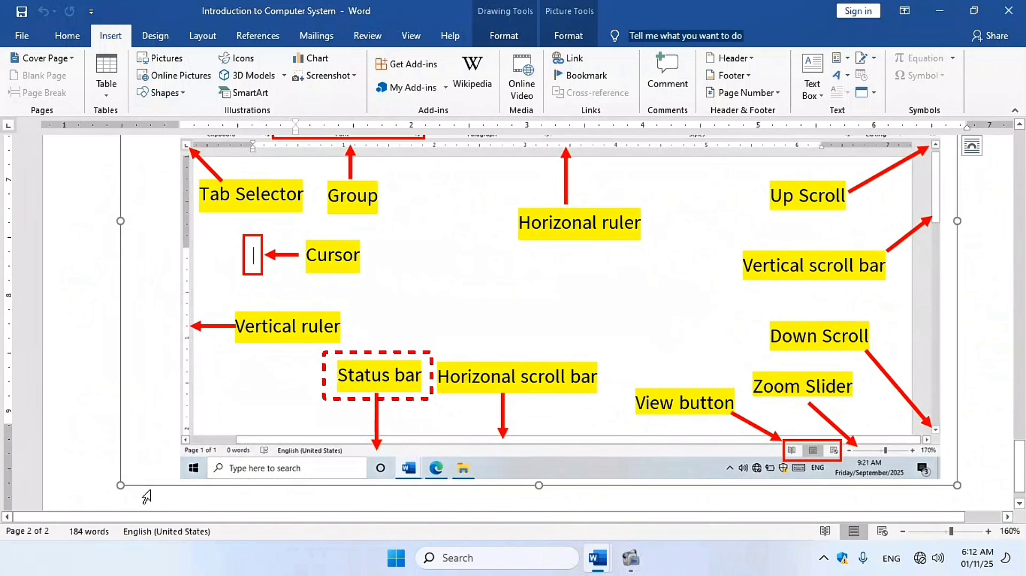